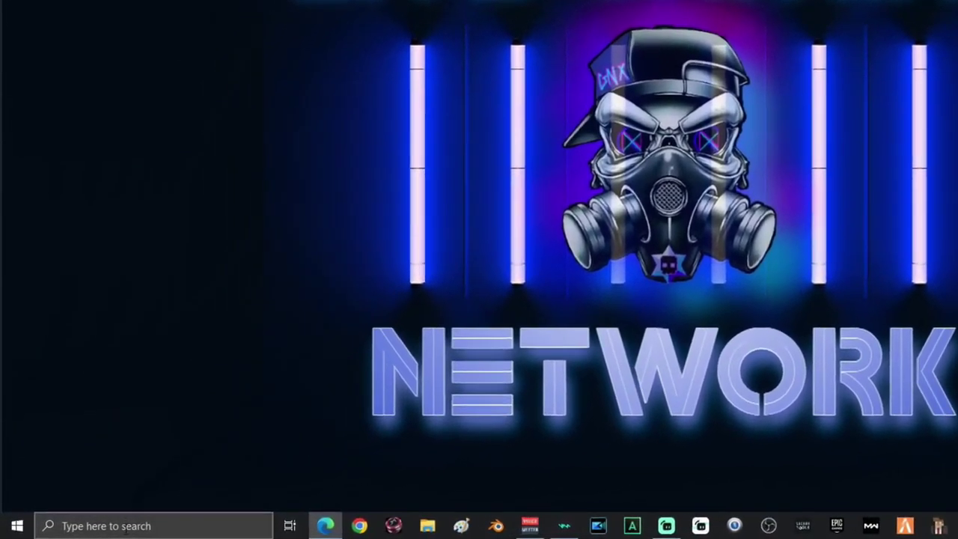
Step: Launch Services from search and open the Connected User Experiences and Telemetry service's properties
left_click(122, 525)
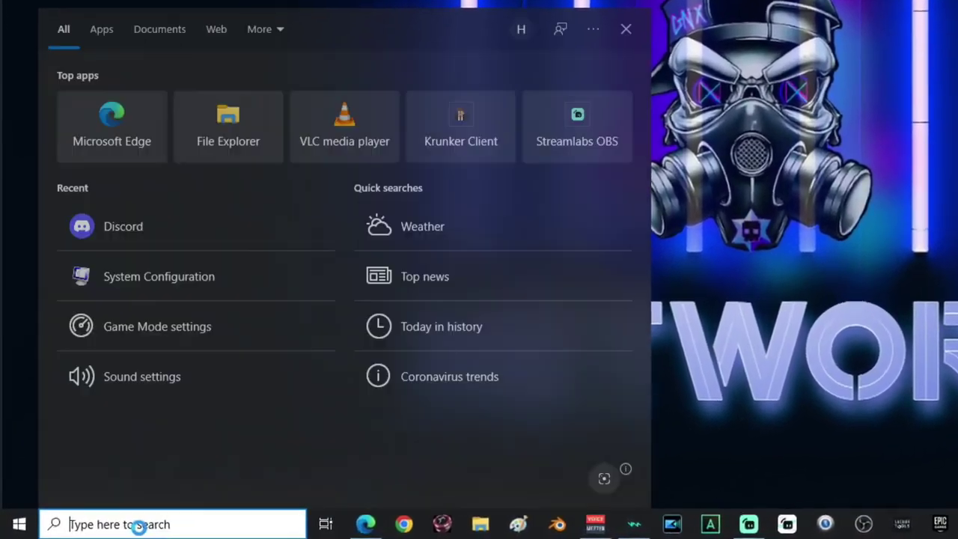
type("s")
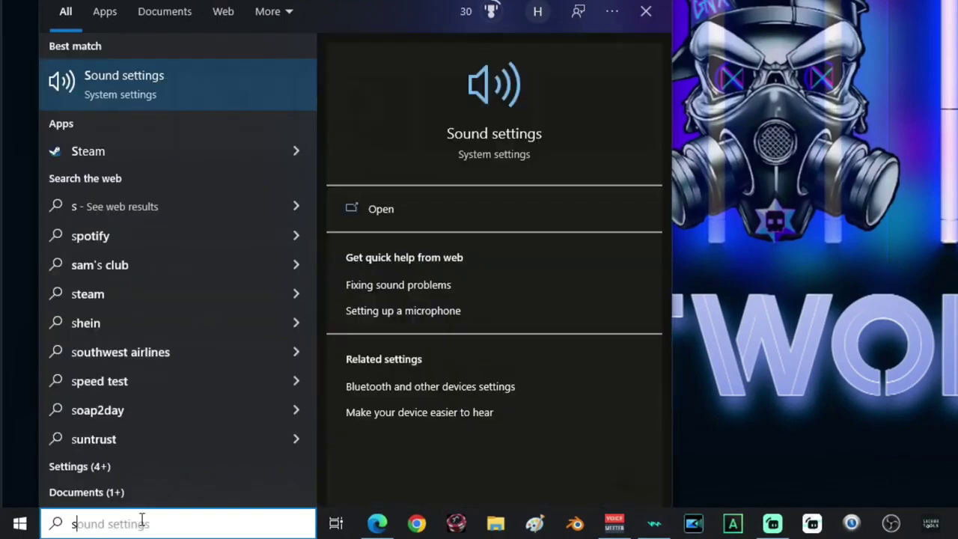
type("ervices")
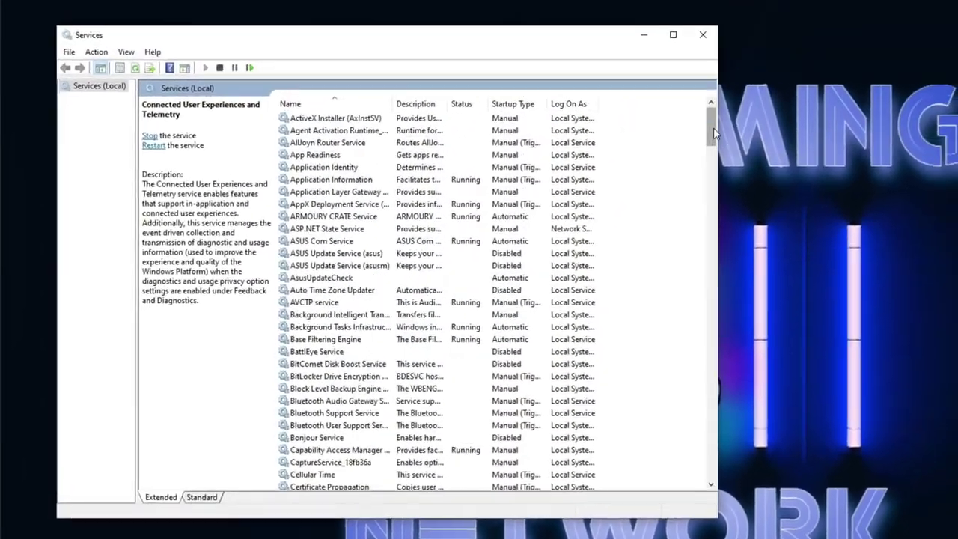
scroll(539, 157, "down", 6)
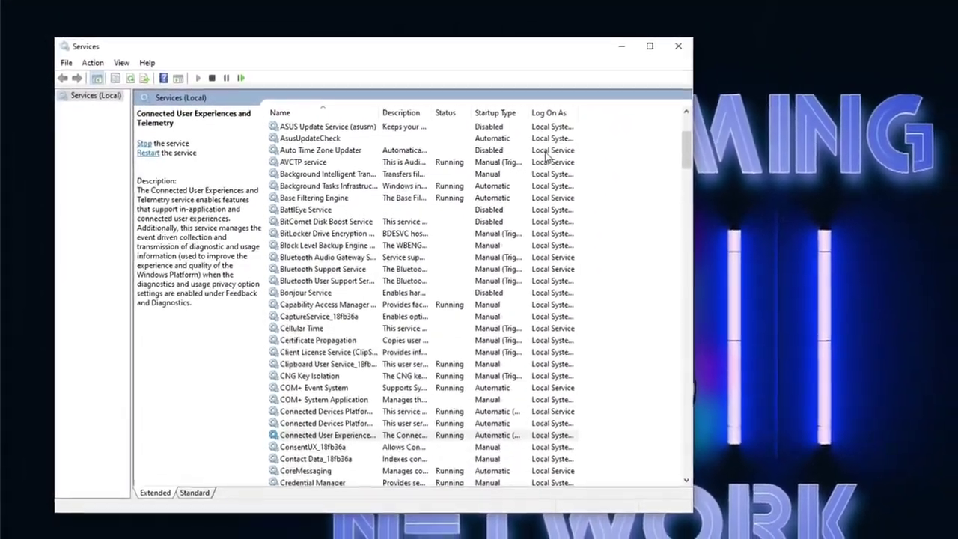
left_click(337, 356)
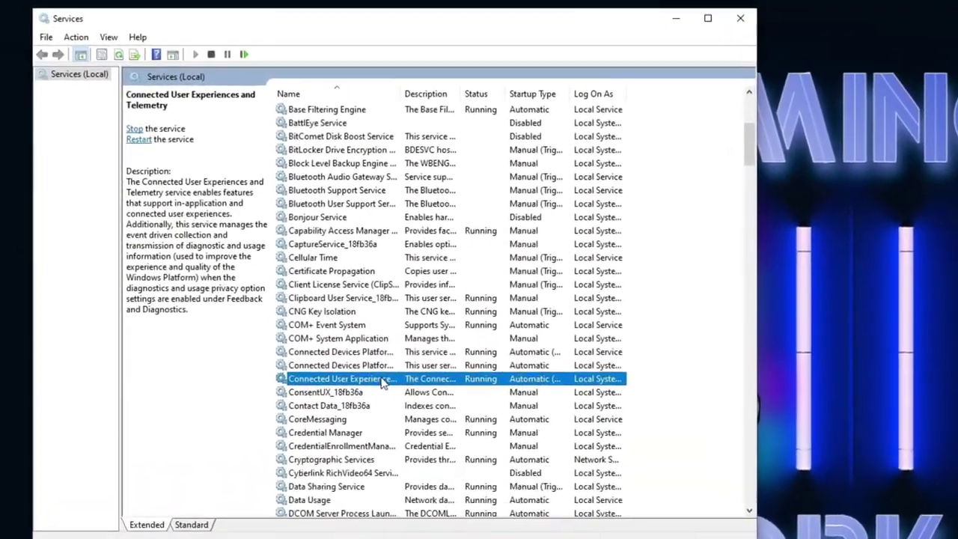
double_click(357, 349)
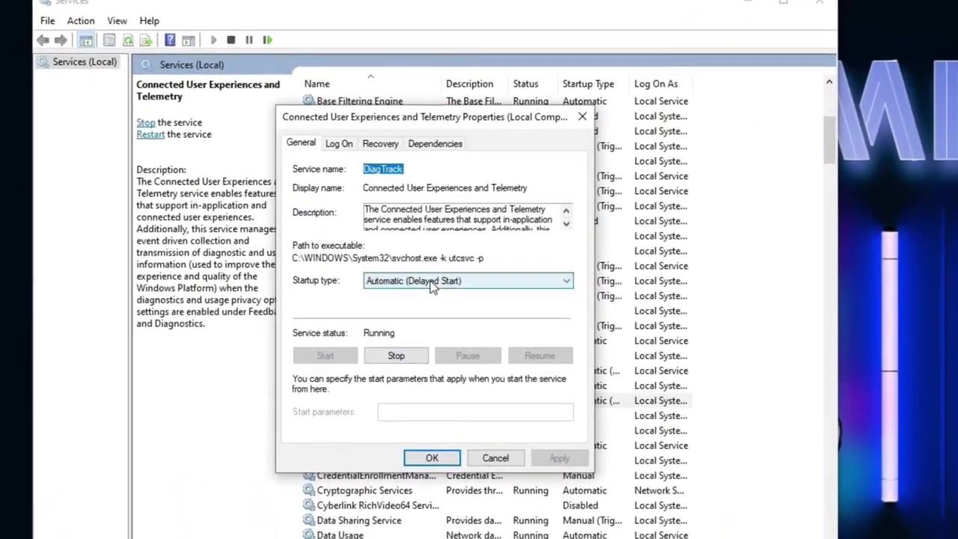
Step: Set the DiagTrack telemetry service's startup type to Disabled, stop it, and apply the change
left_click(419, 288)
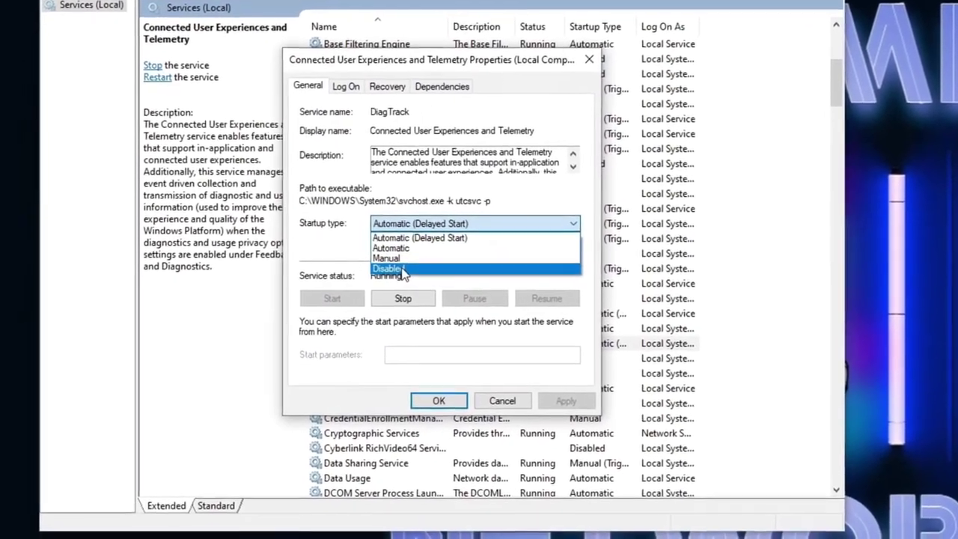
left_click(384, 297)
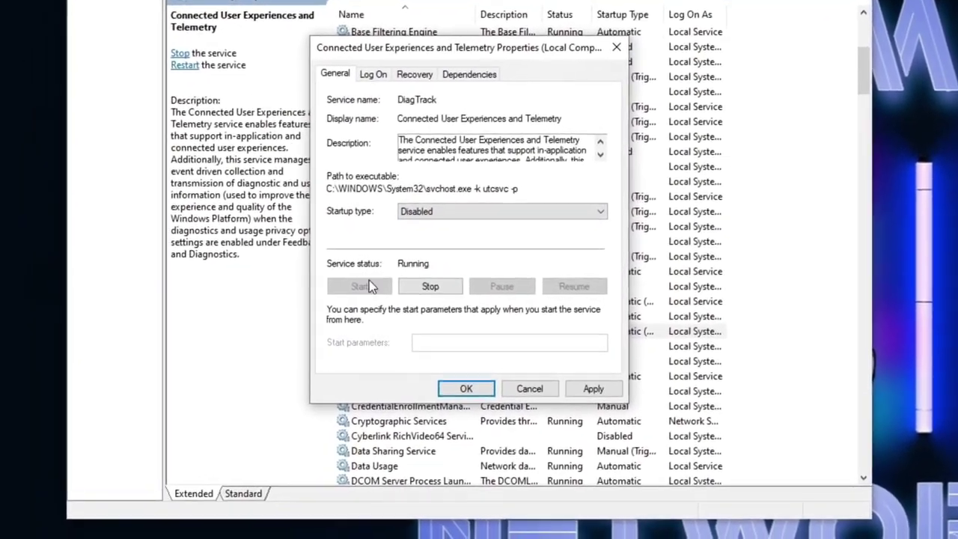
left_click(402, 294)
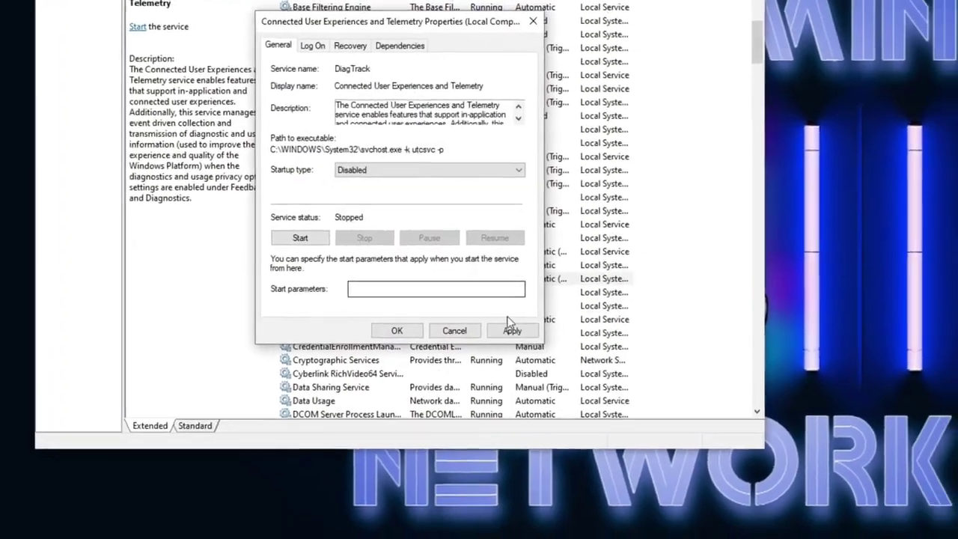
left_click(535, 337)
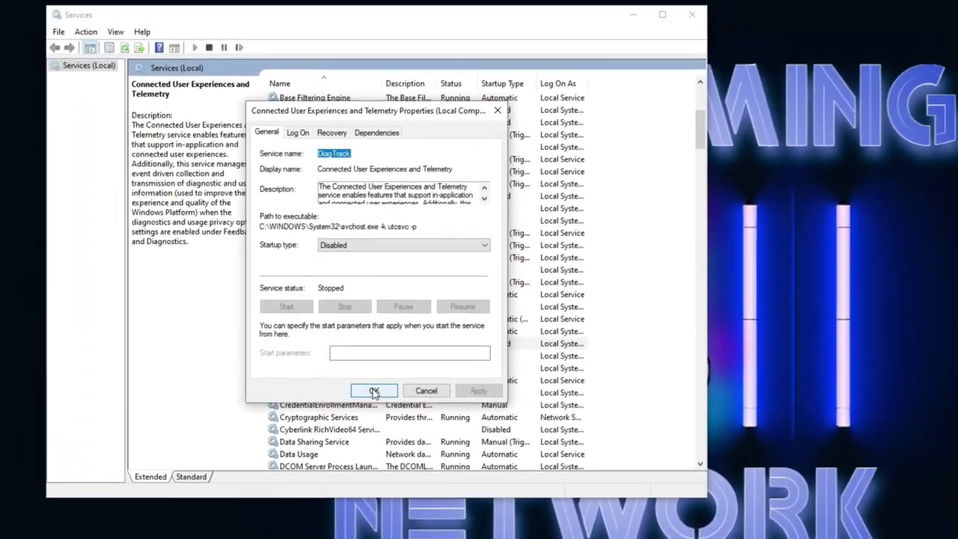
left_click(360, 350)
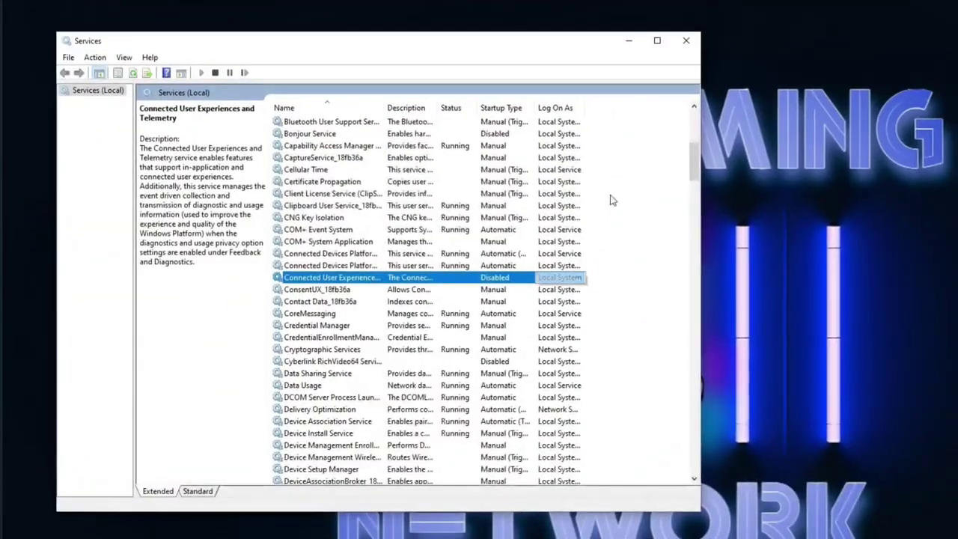
left_click_drag(693, 155, 656, 342)
Step: Set SysMain's startup type to Disabled, stop the service, and apply the change
left_click(296, 318)
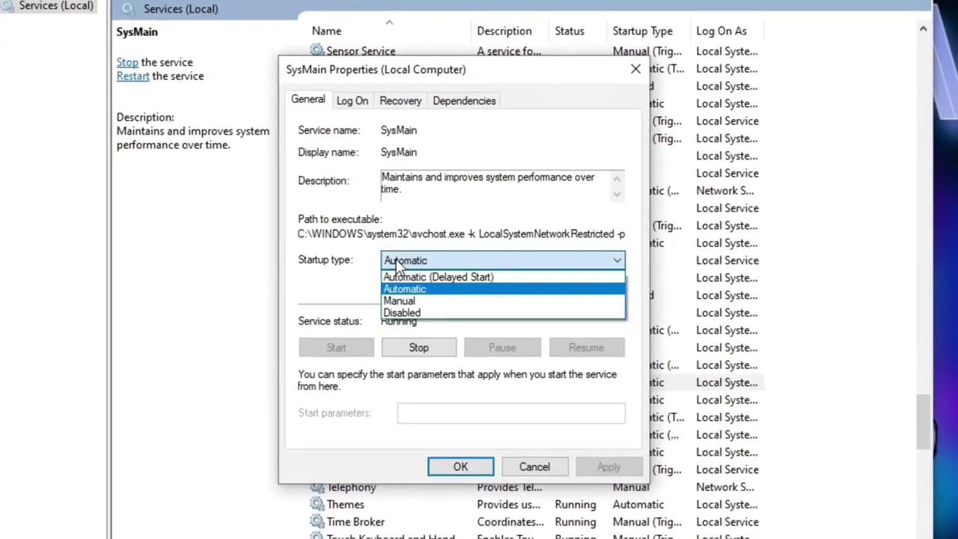
left_click(398, 303)
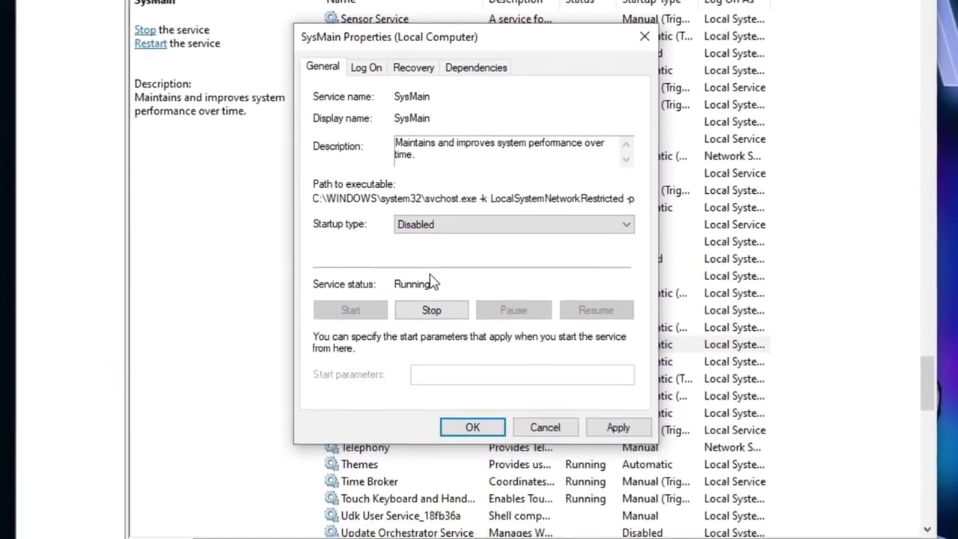
left_click(472, 307)
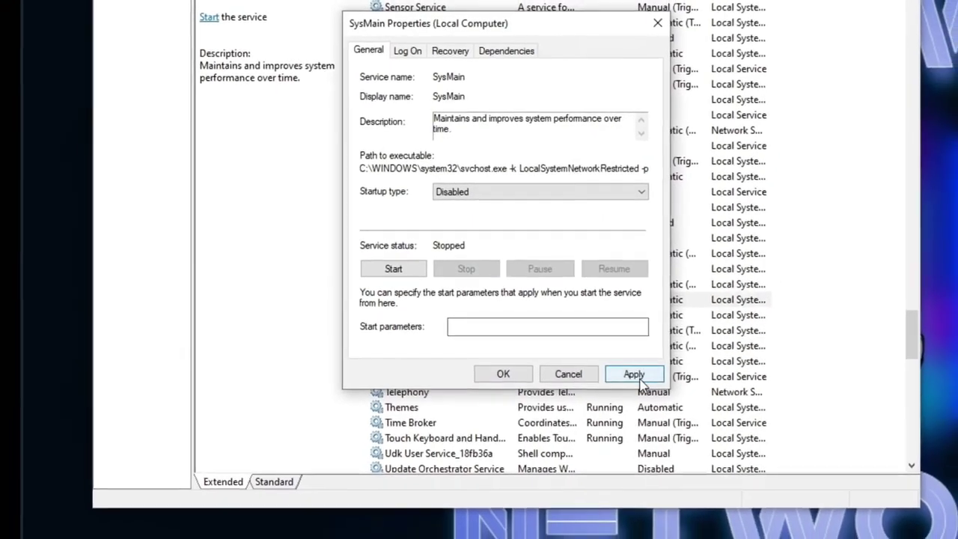
left_click(640, 394)
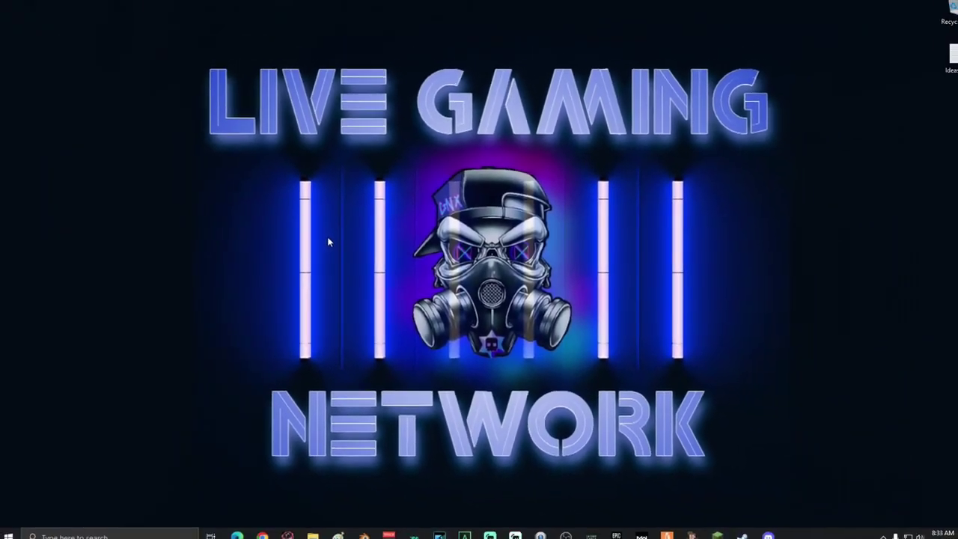
right_click(318, 238)
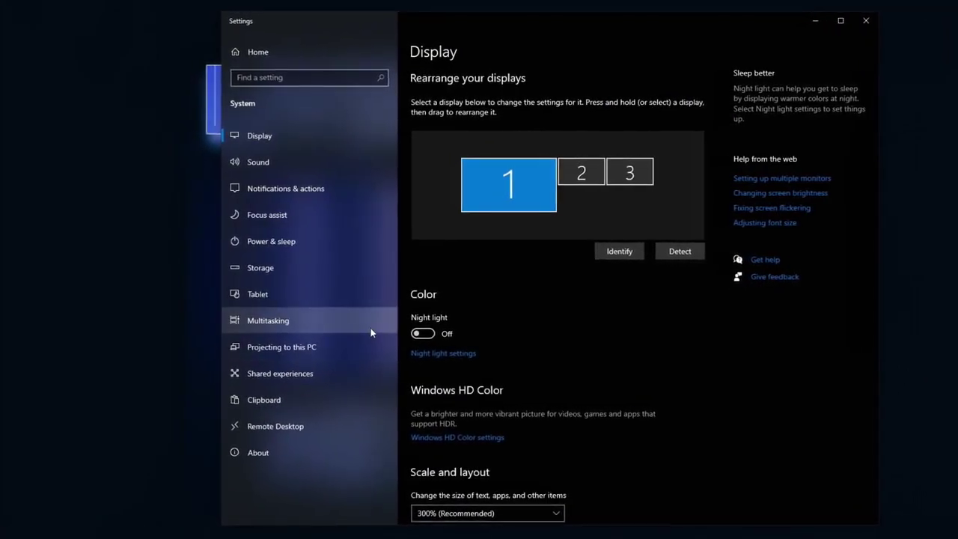
Step: Go from Power & sleep settings to Power Options and start creating a new power plan
left_click(253, 248)
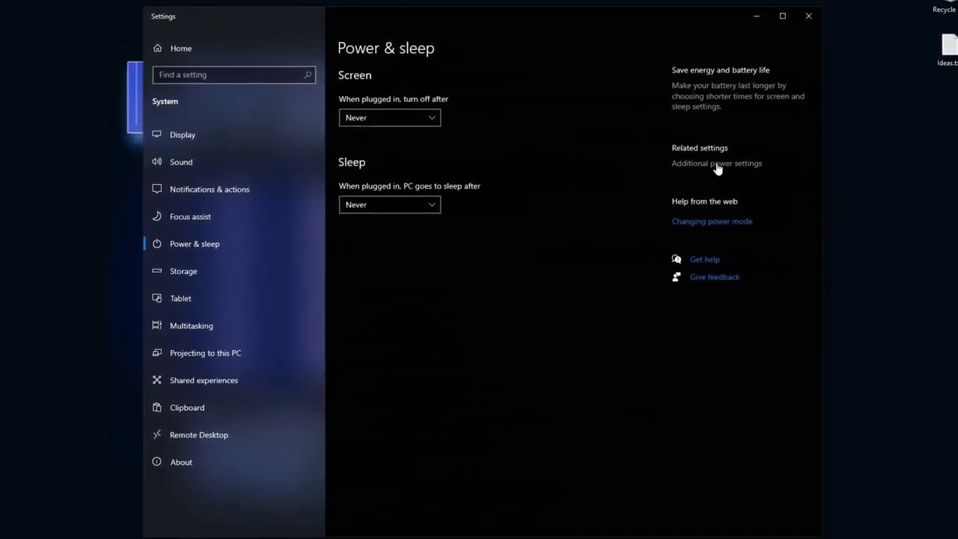
left_click(716, 165)
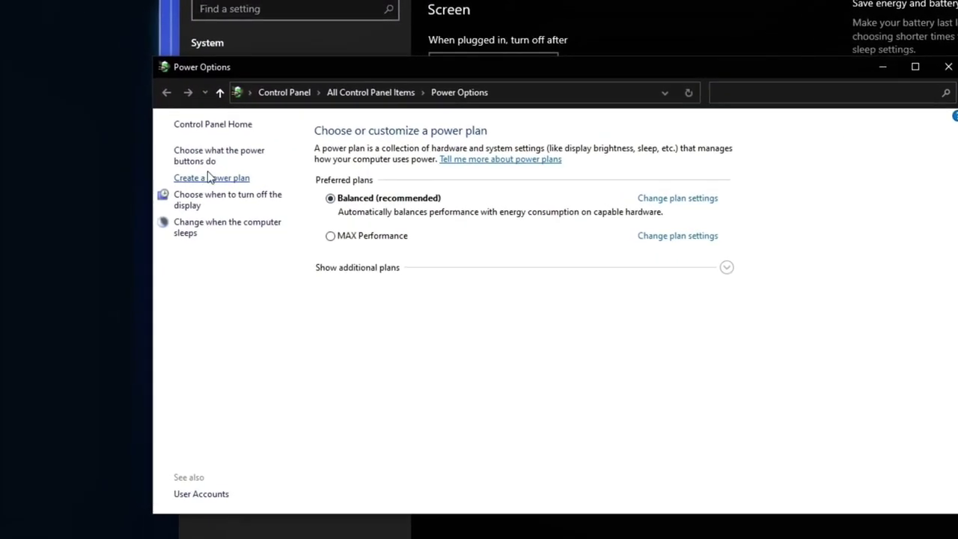
left_click(211, 178)
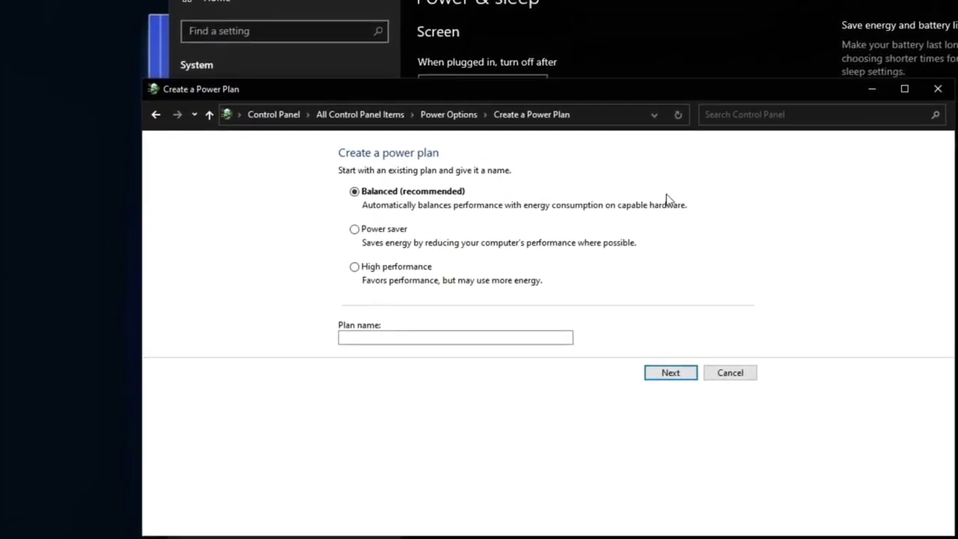
Step: Create a High performance-based power plan named 'Max Performance'
left_click(354, 266)
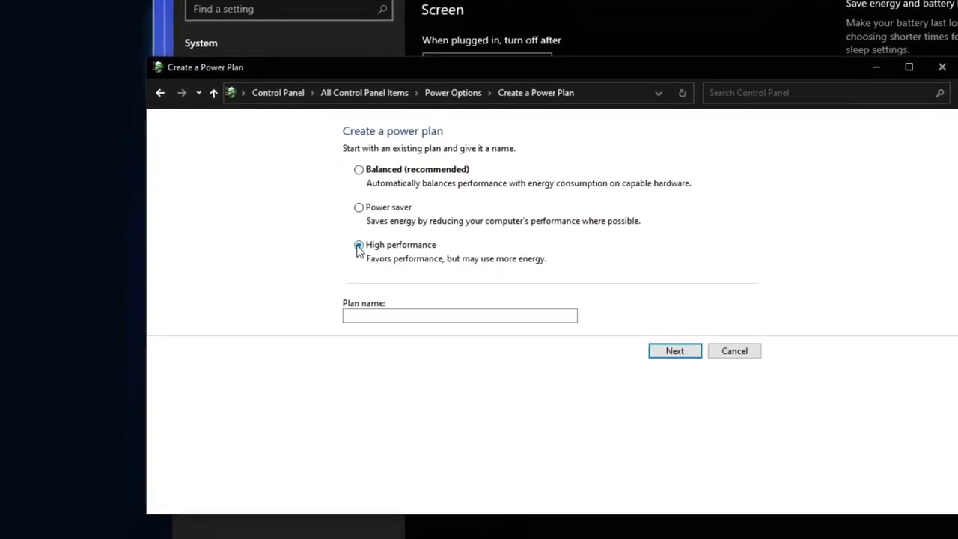
left_click(401, 316)
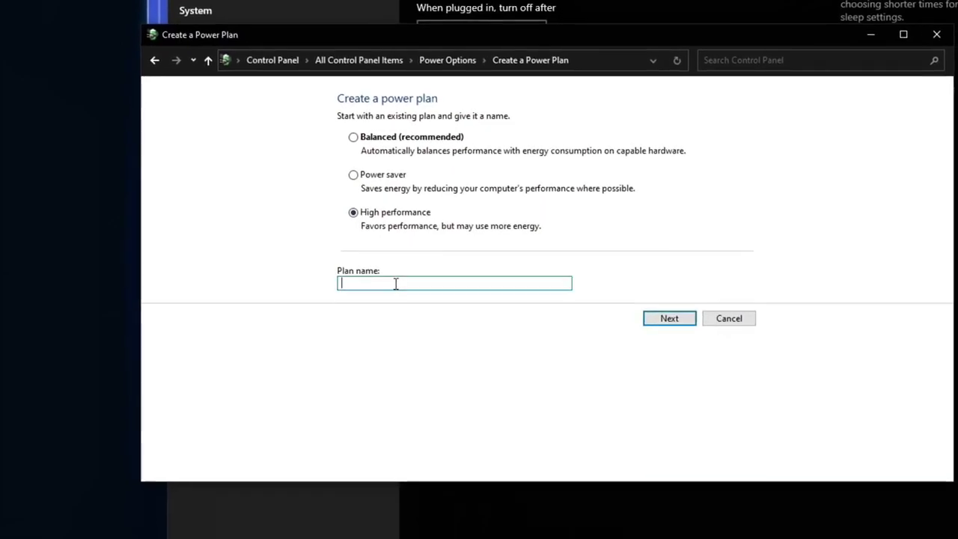
type("Max Performance")
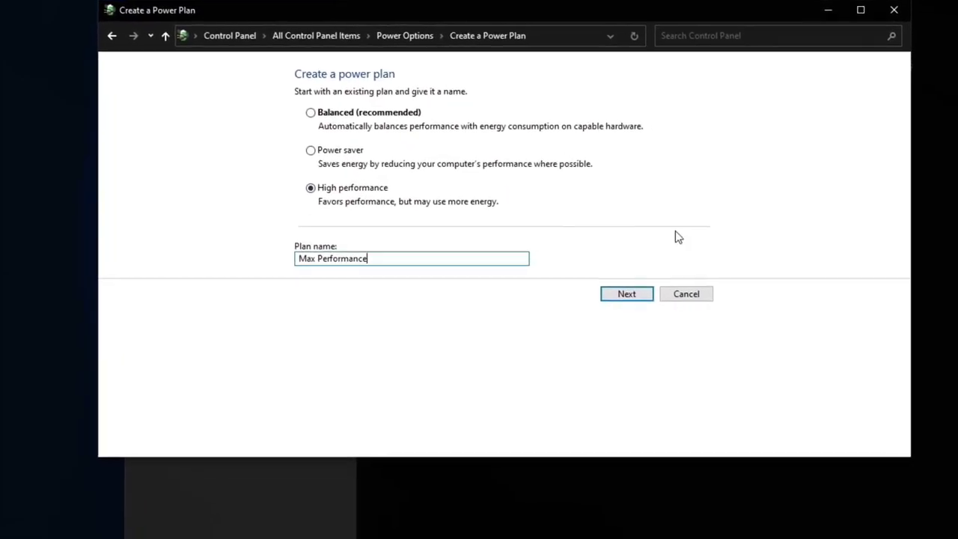
left_click(620, 303)
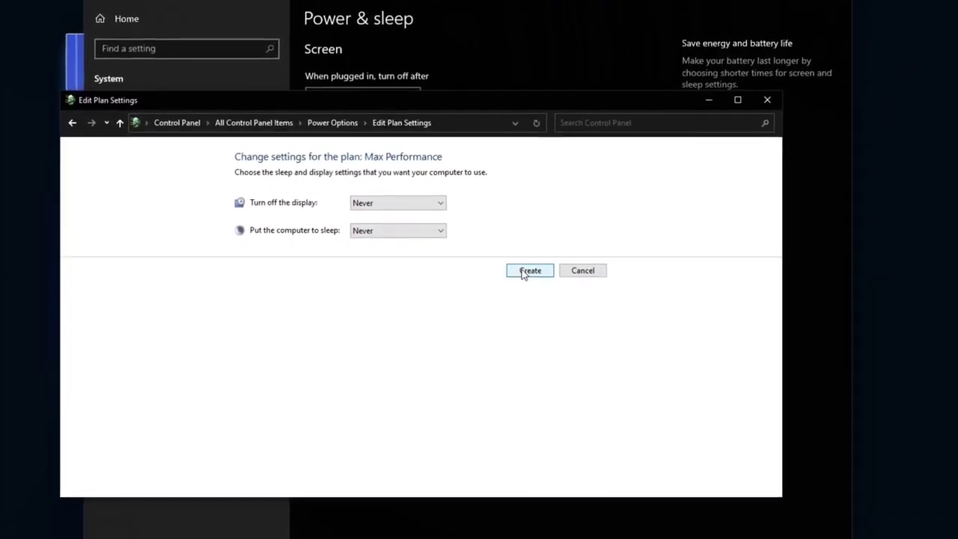
left_click(538, 277)
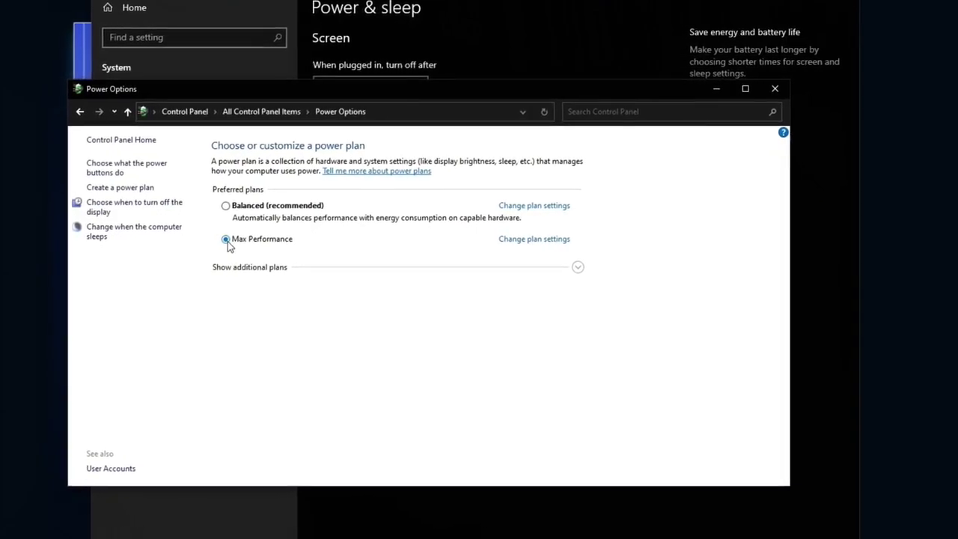
Step: Close the Power Options and Settings windows
left_click(774, 89)
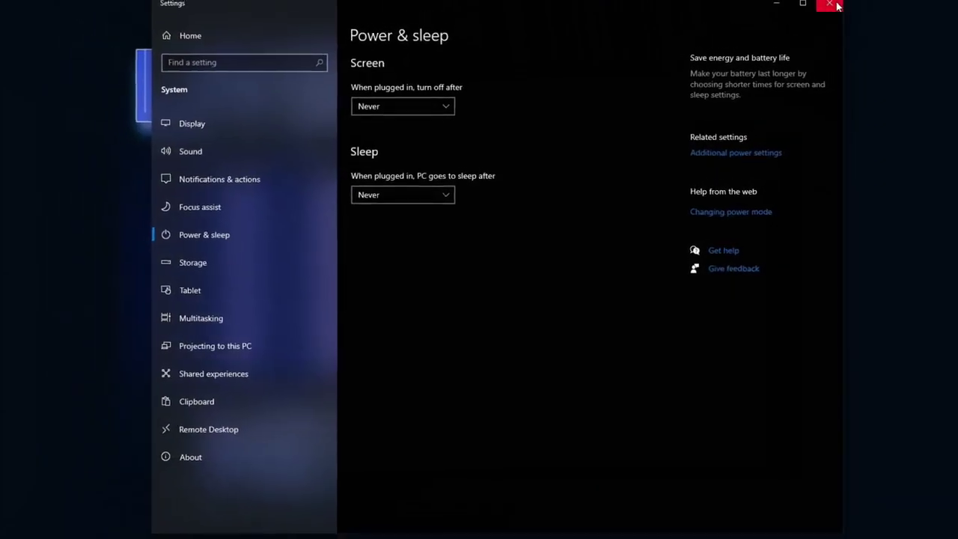
left_click(837, 6)
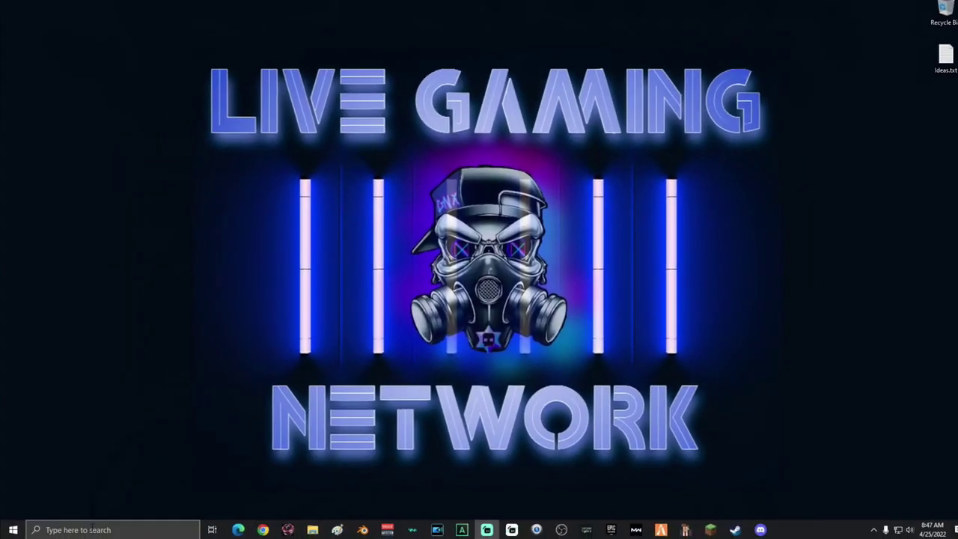
left_click(92, 529)
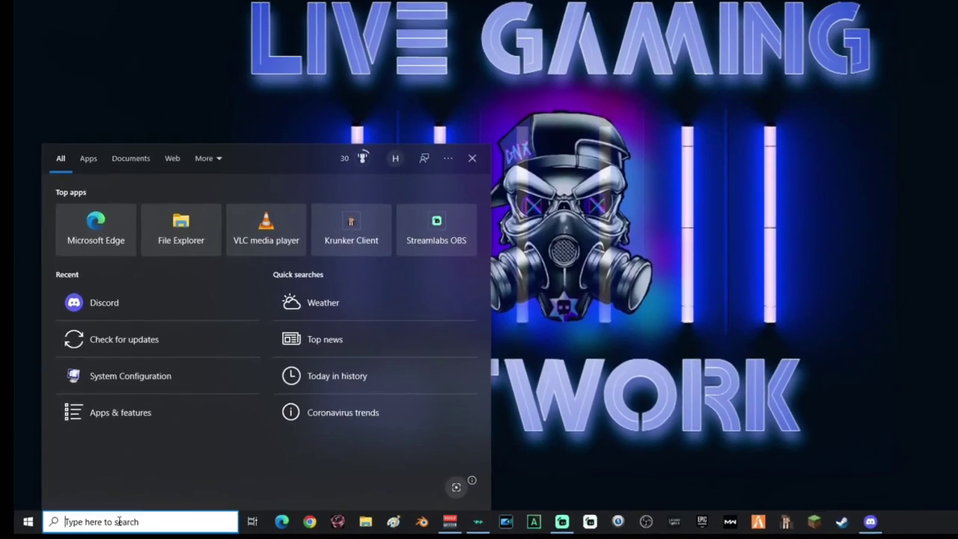
type("upda")
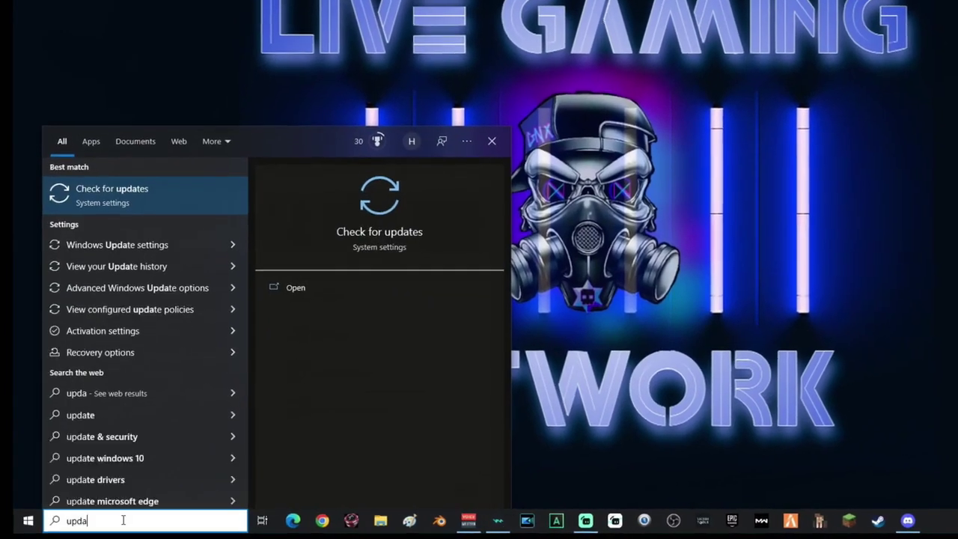
type("te")
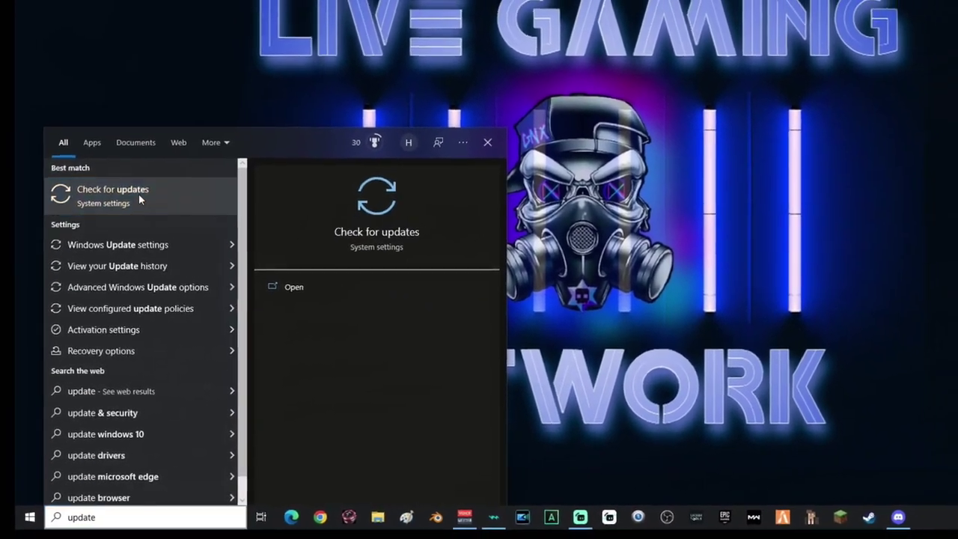
left_click(138, 193)
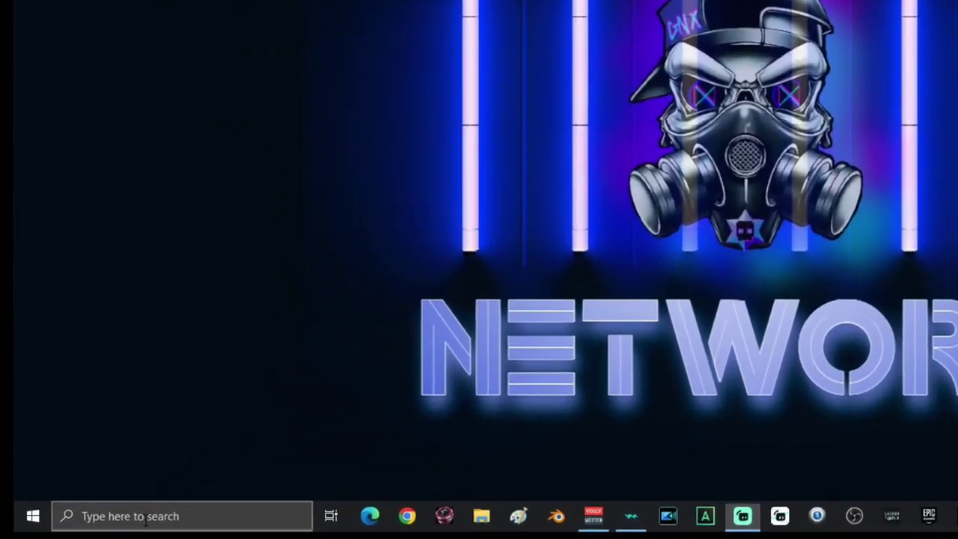
Step: Search 'update' to reach Windows Update, then go to its Advanced options page
left_click(130, 517)
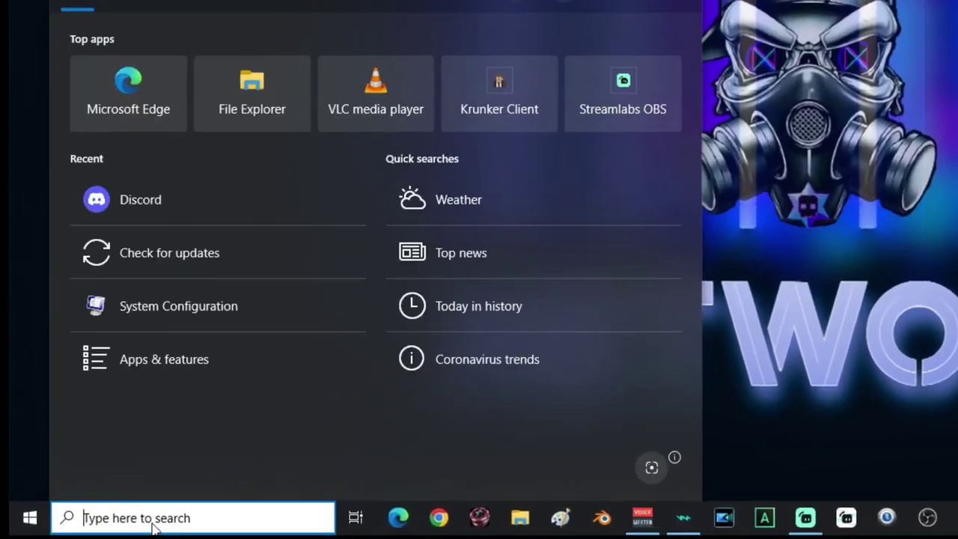
type("update")
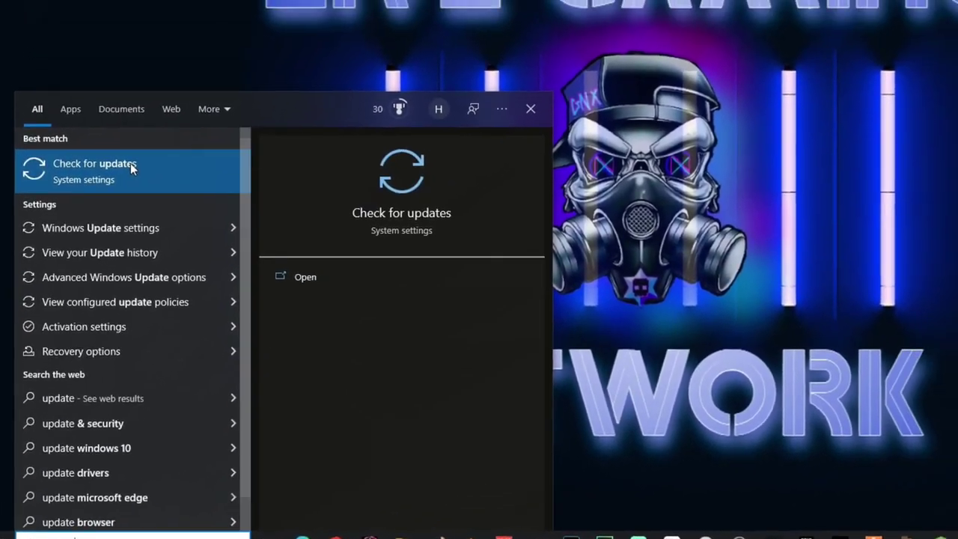
left_click(165, 113)
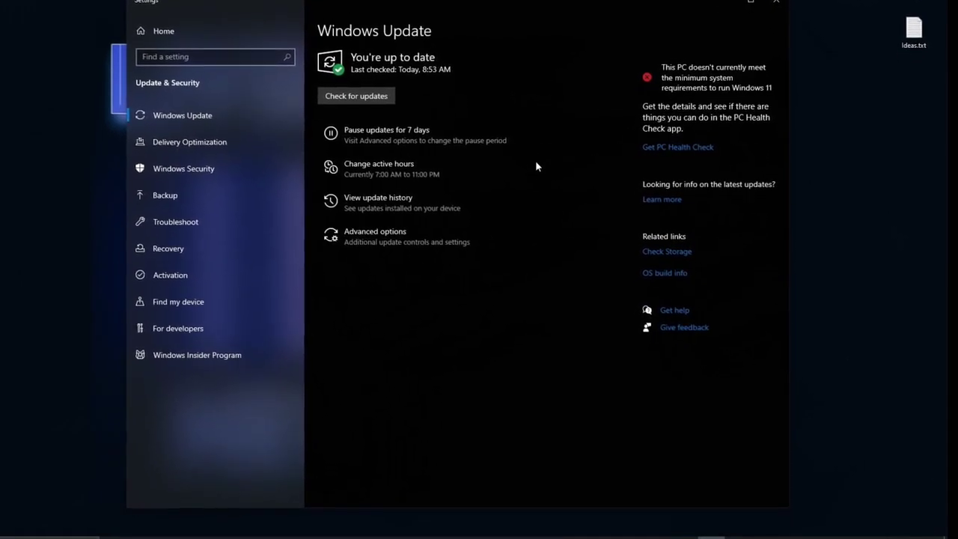
left_click(382, 234)
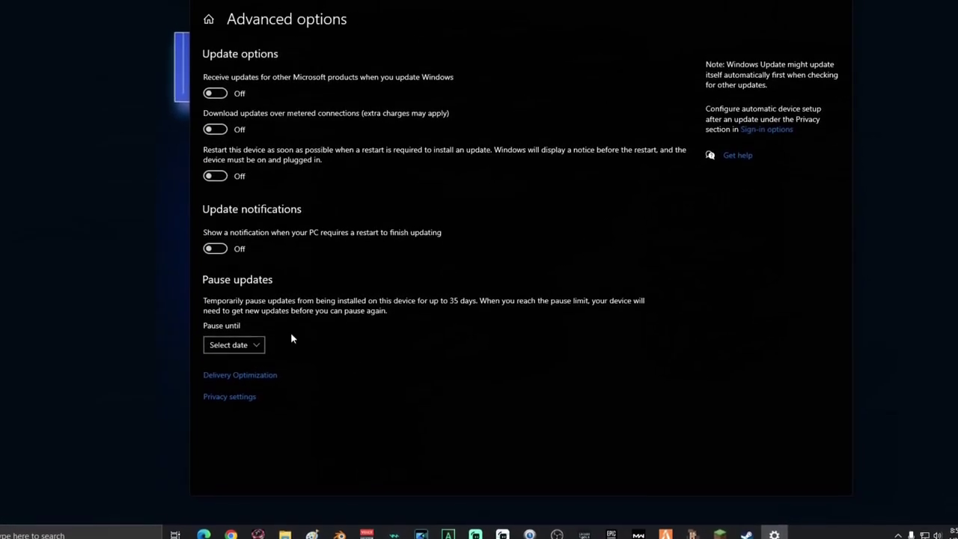
Step: Pause updates until Saturday, April 30, 2022
left_click(258, 344)
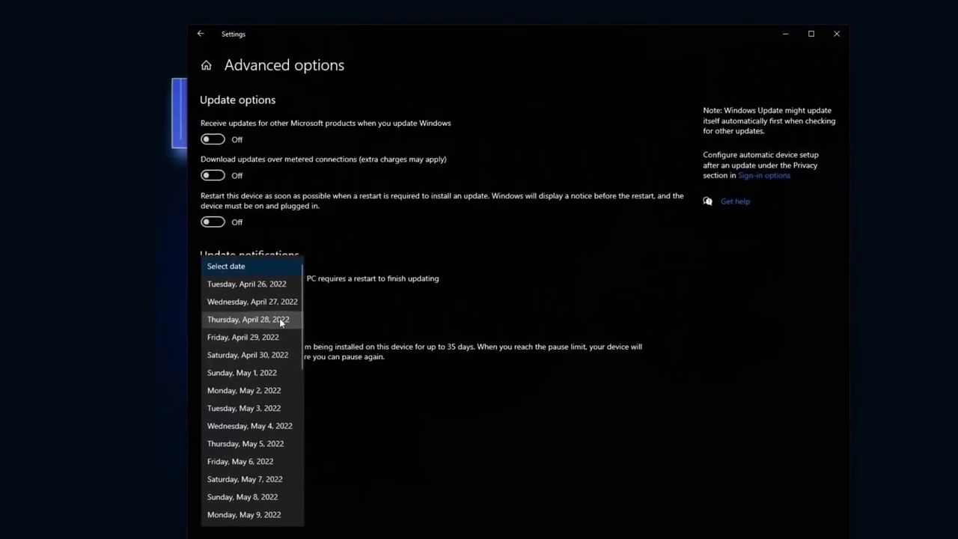
left_click(239, 353)
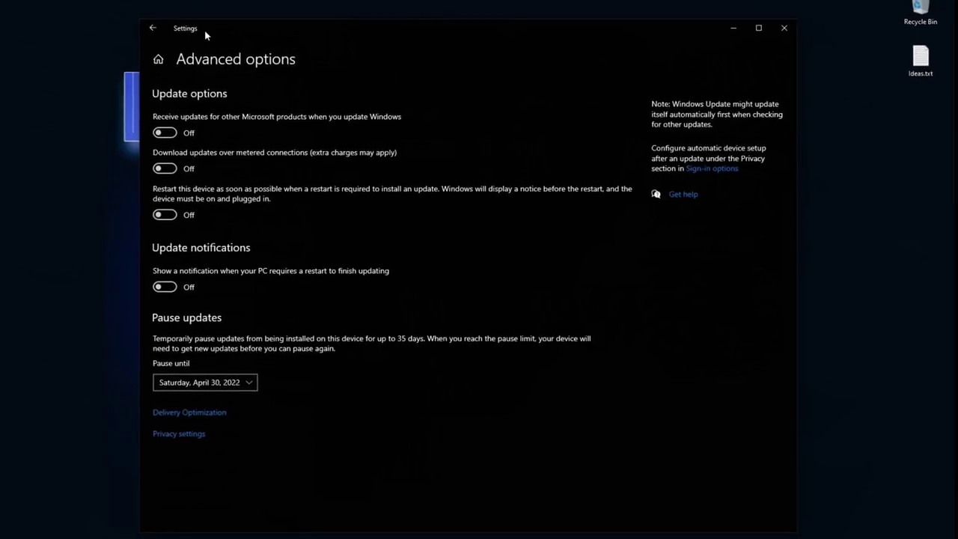
Step: Go back to the main Windows Update page to confirm updates resume on 4/30/2022
left_click(155, 31)
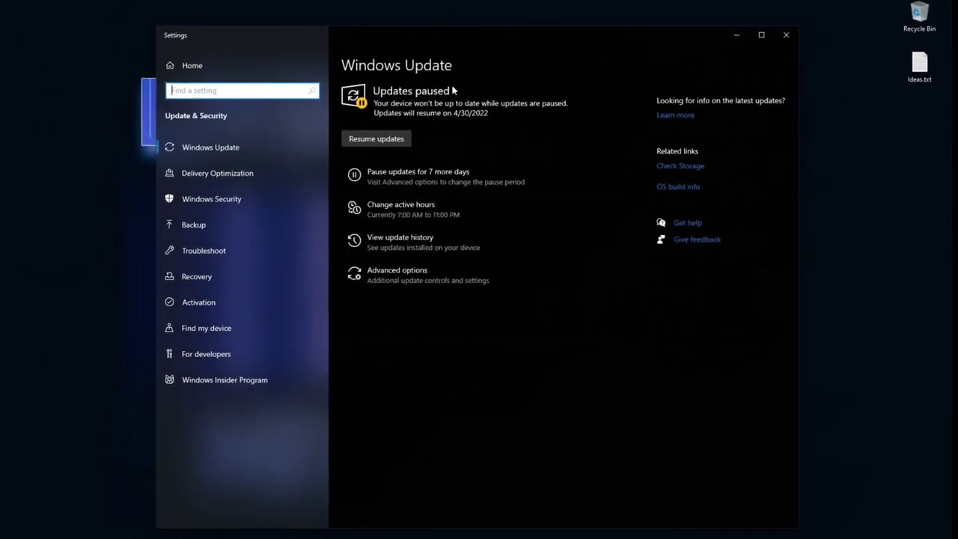